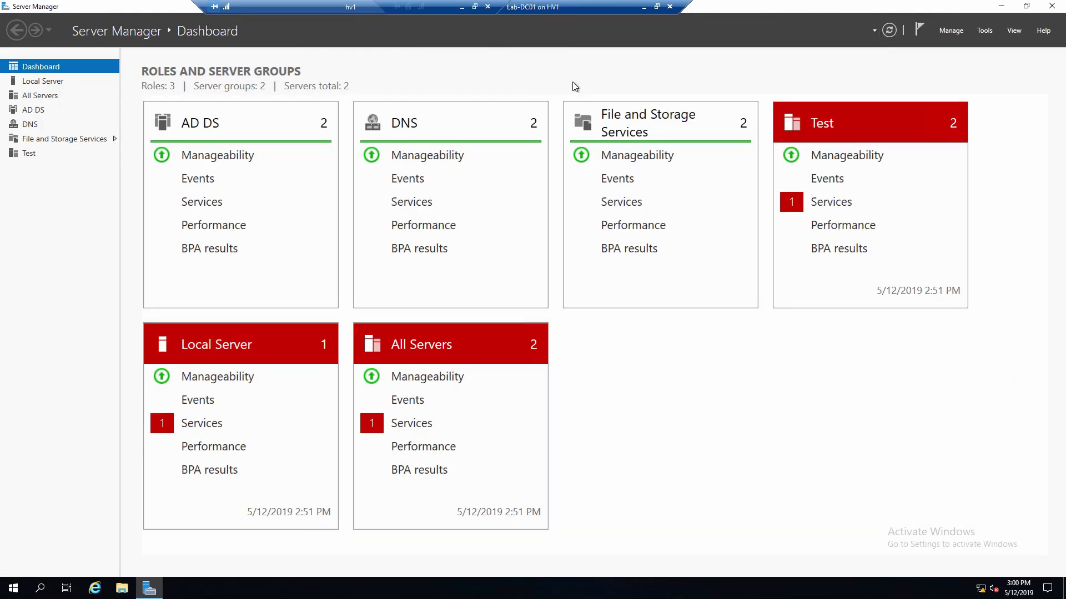
Launch DNS Manager from the Start menu's Windows Administrative Tools folder instead of Server Manager's Tools list.
left_click(985, 32)
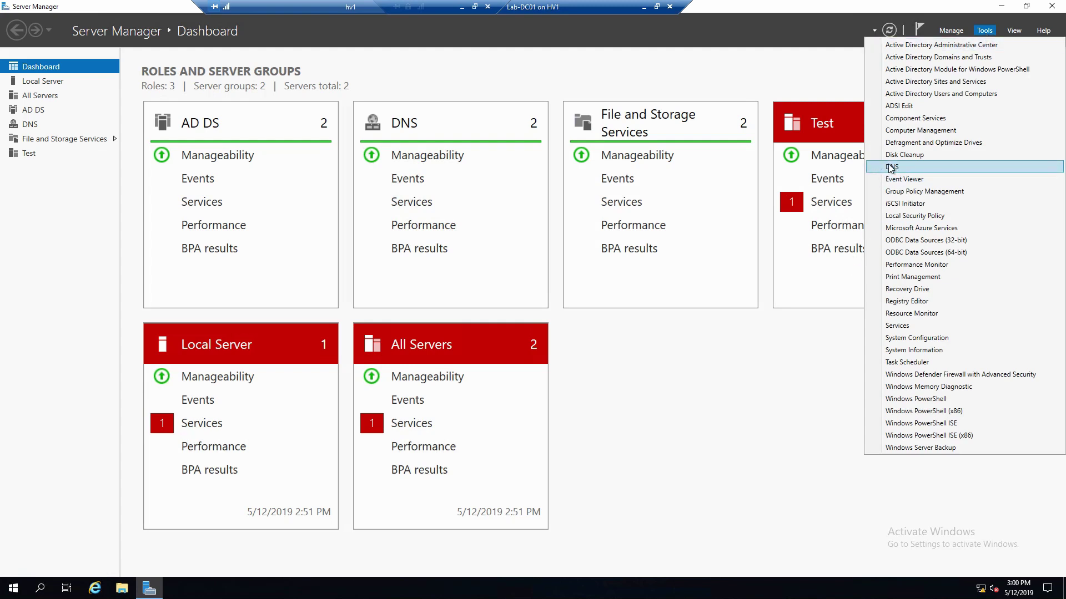
left_click(39, 536)
left_click(13, 590)
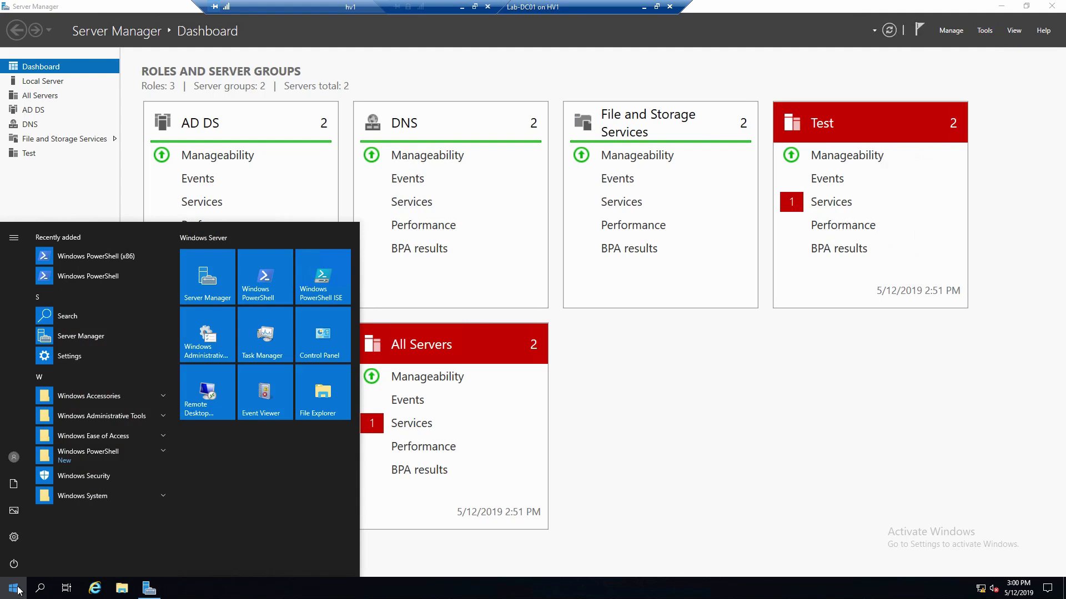
left_click(207, 335)
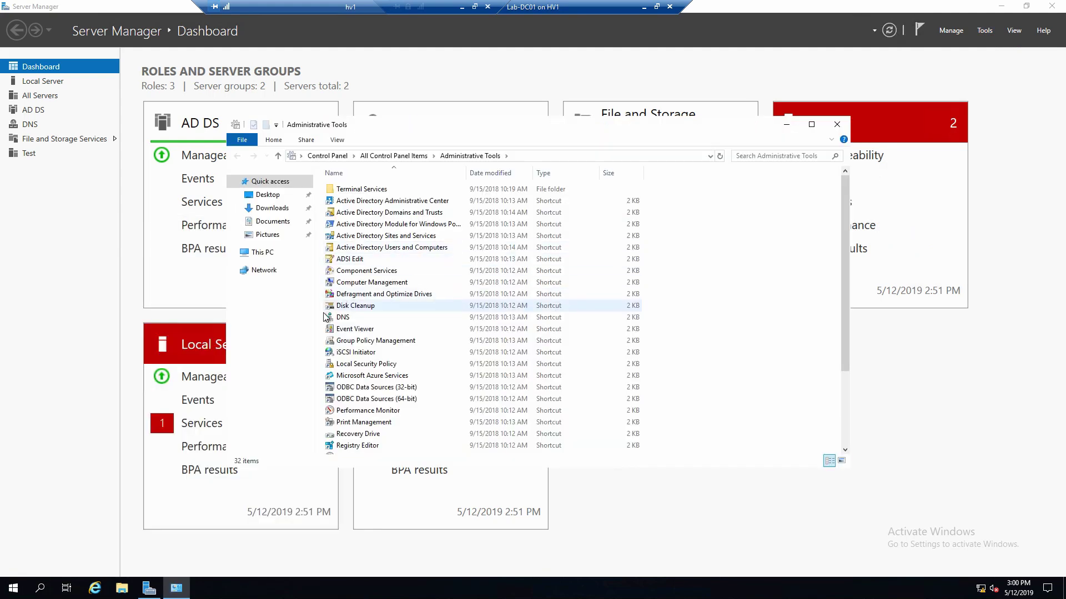
left_click(452, 317)
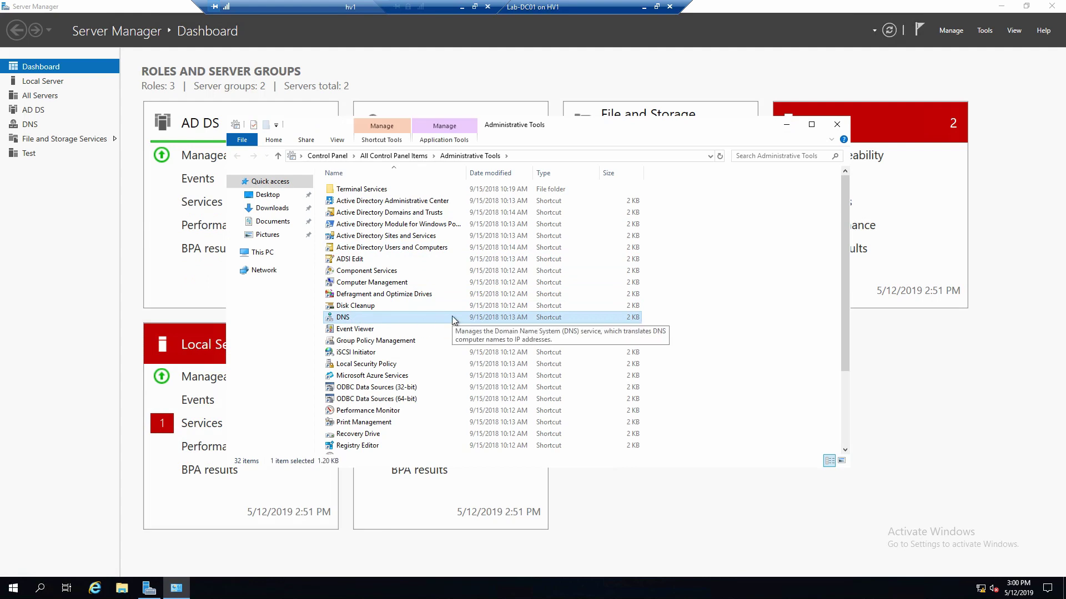
double_click(452, 317)
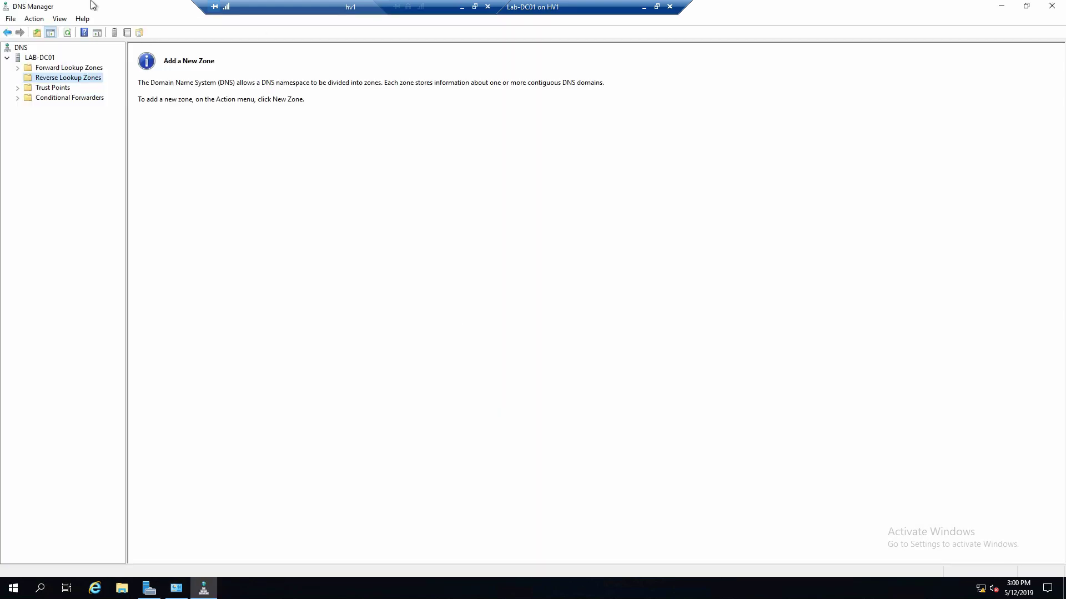
Select the LAB-DC01 server node and bring up its context menu of server actions.
left_click(39, 59)
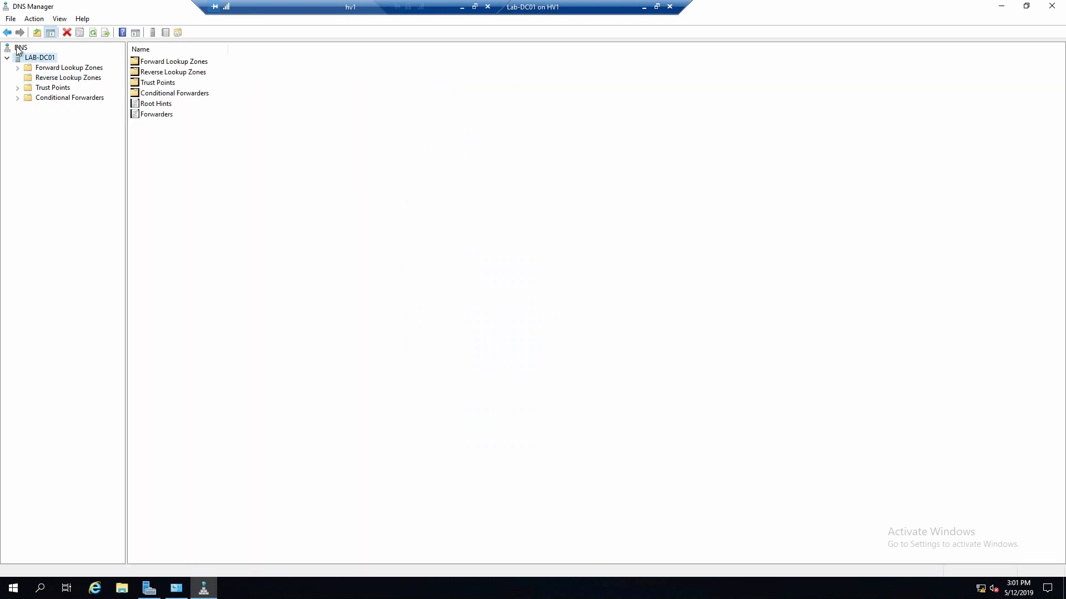
right_click(47, 61)
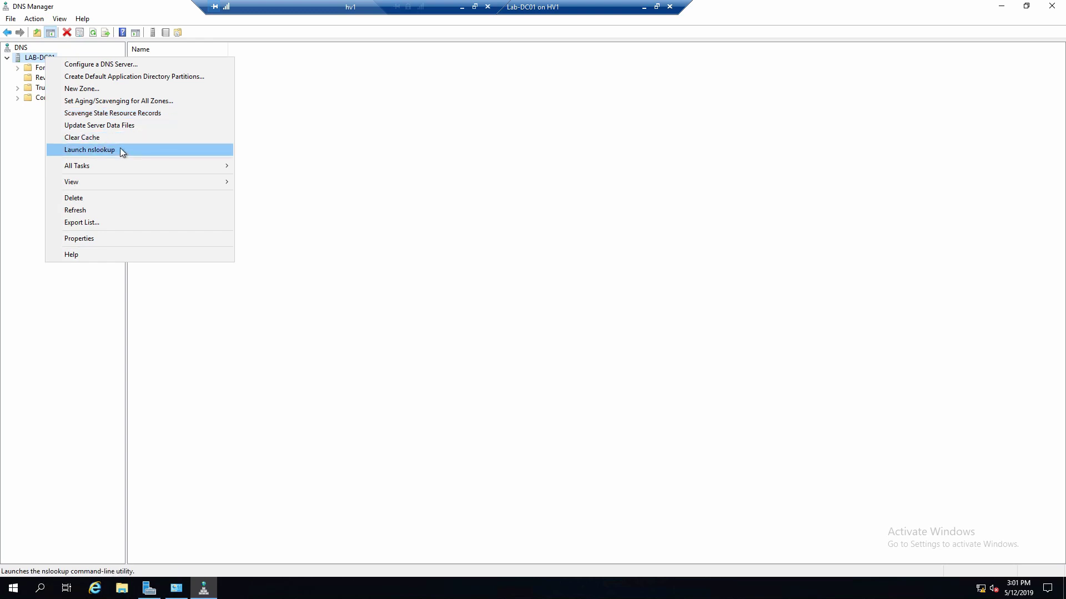
mouse_move(158, 165)
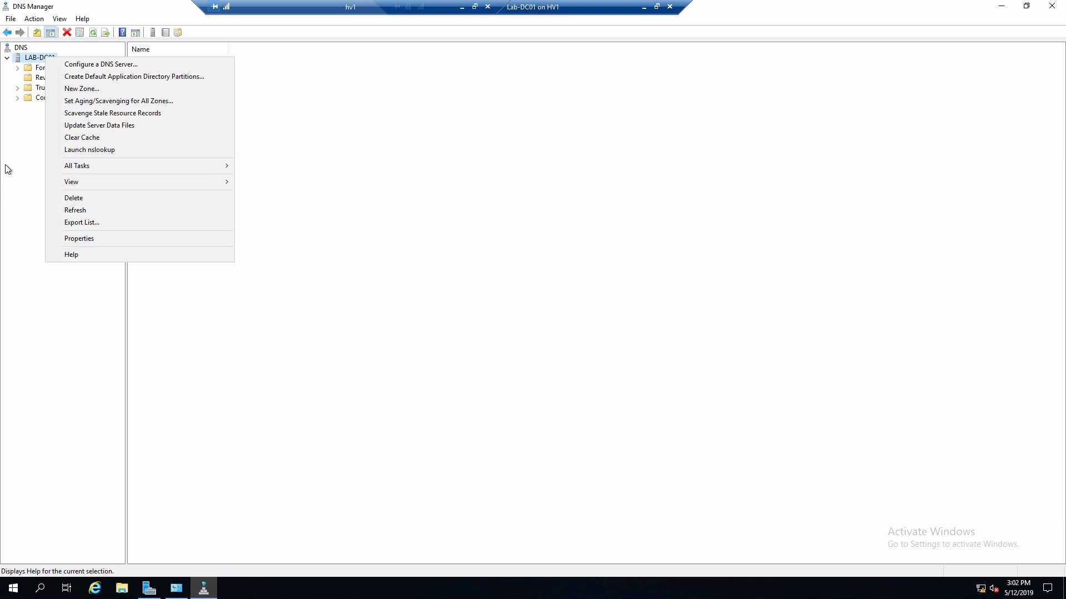
left_click(121, 242)
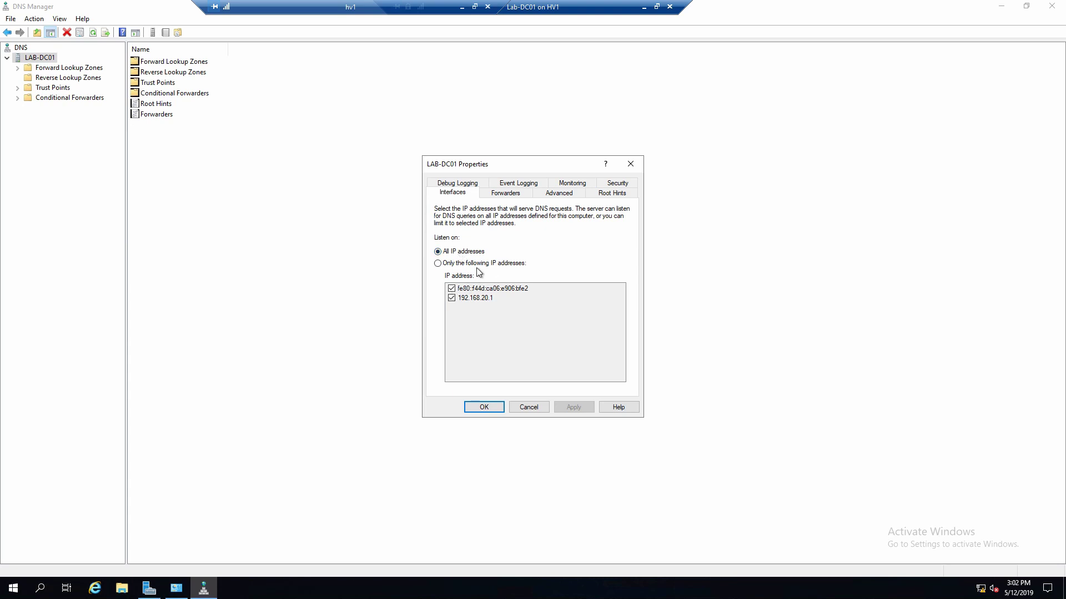
left_click(506, 199)
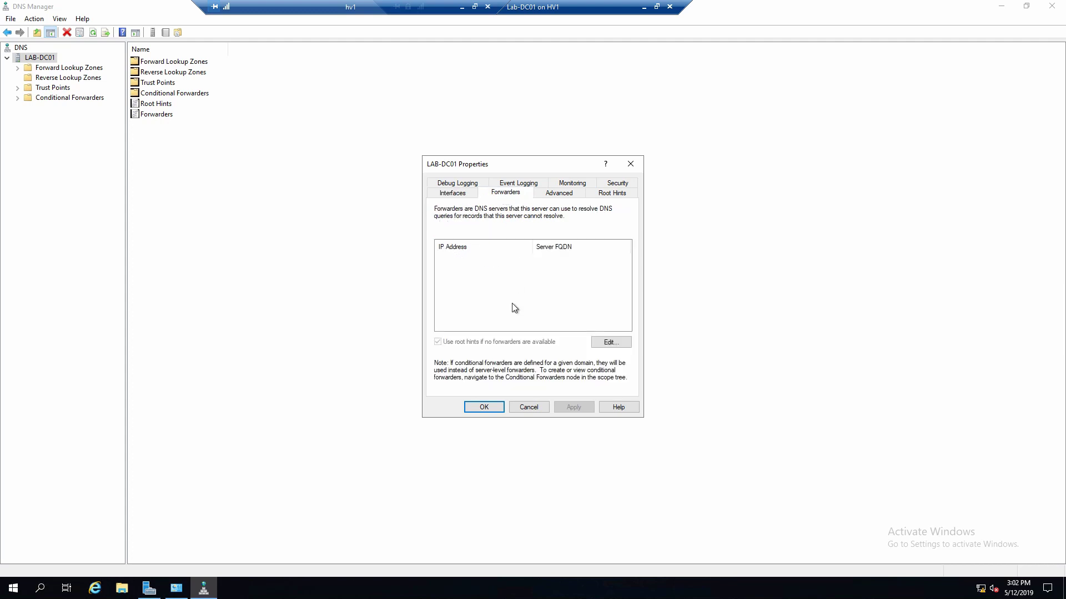
left_click(631, 165)
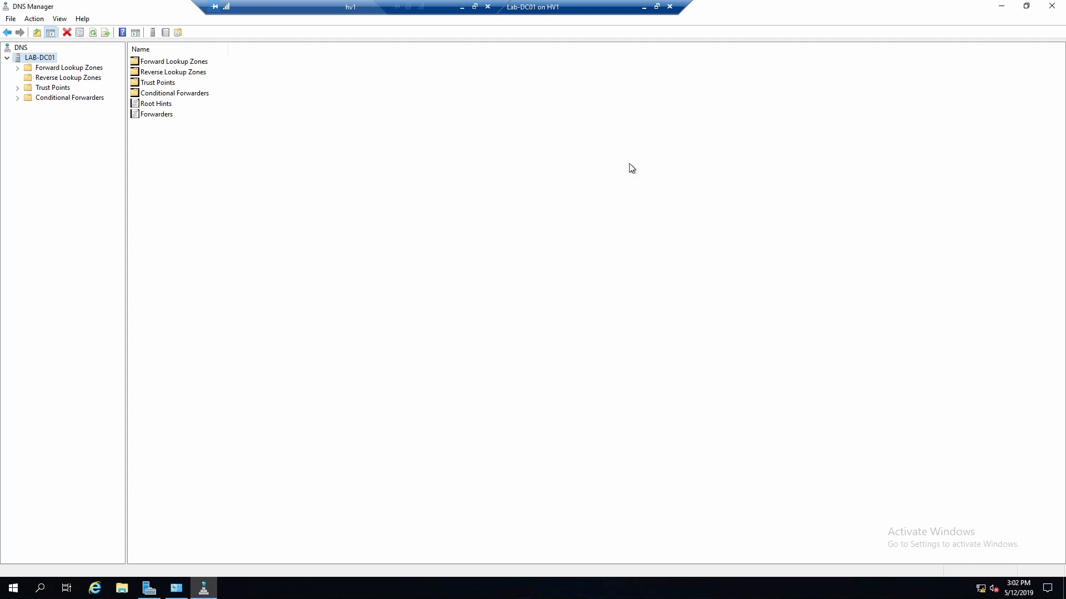
Review _msdcs.test.com and test.com's four host records, then view the empty Reverse Lookup Zones folder.
left_click(78, 69)
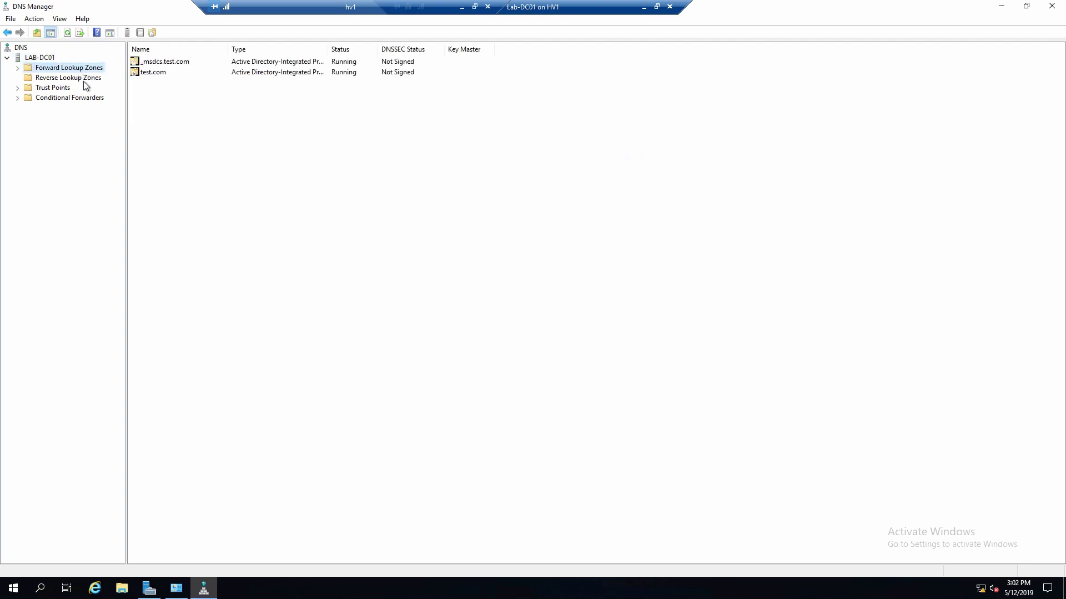
left_click(17, 67)
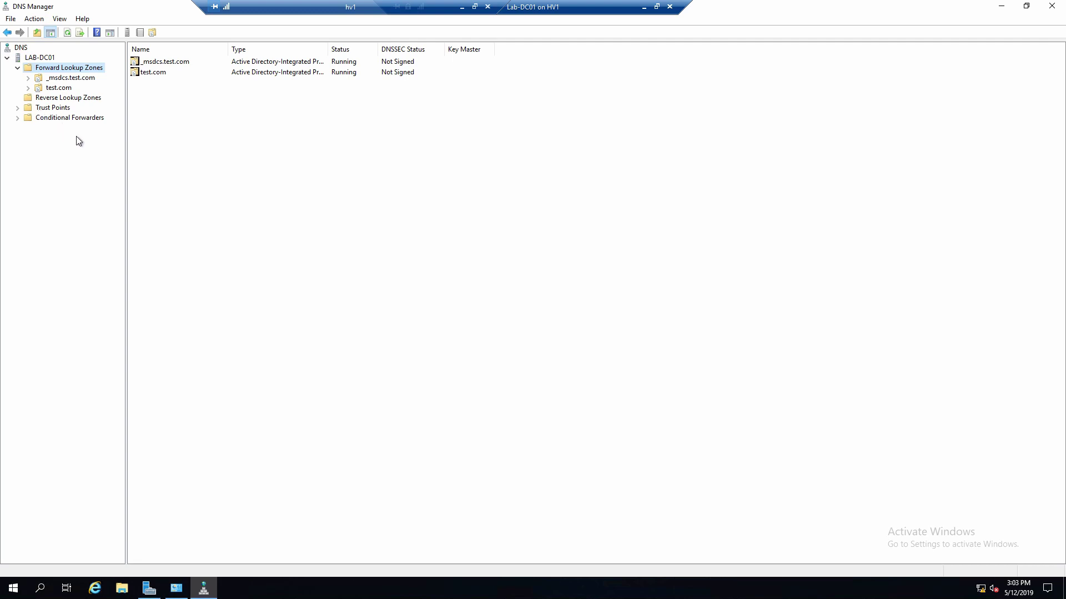
left_click(87, 79)
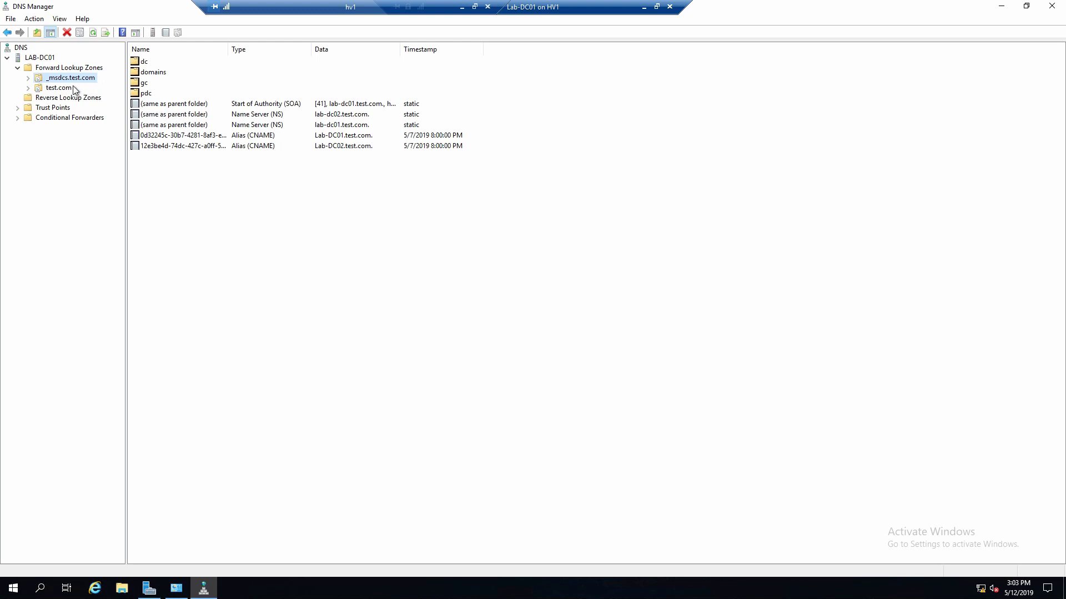
left_click(65, 89)
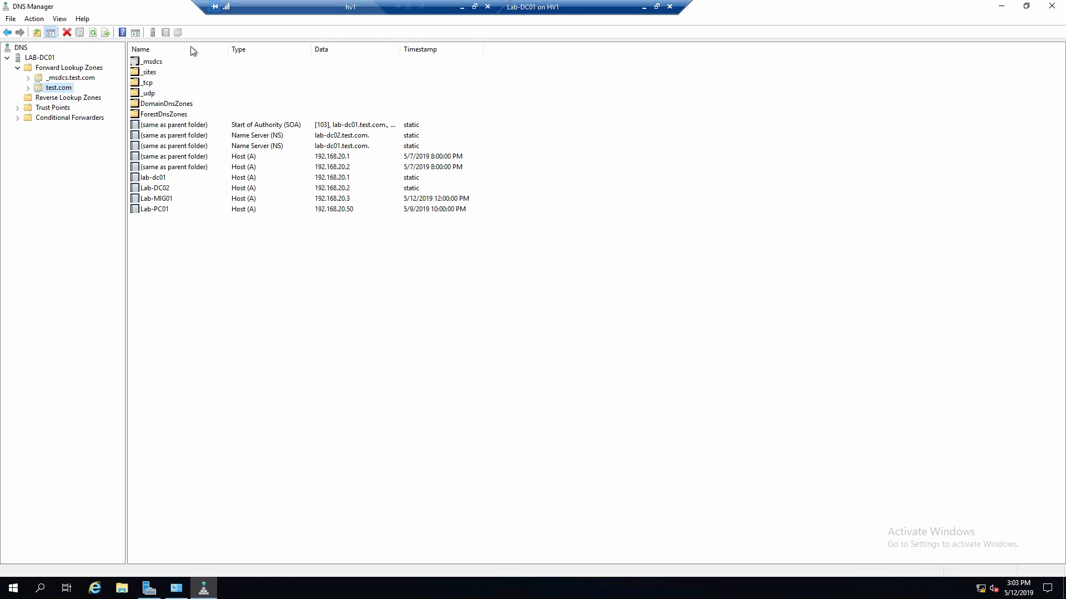
left_click(178, 180)
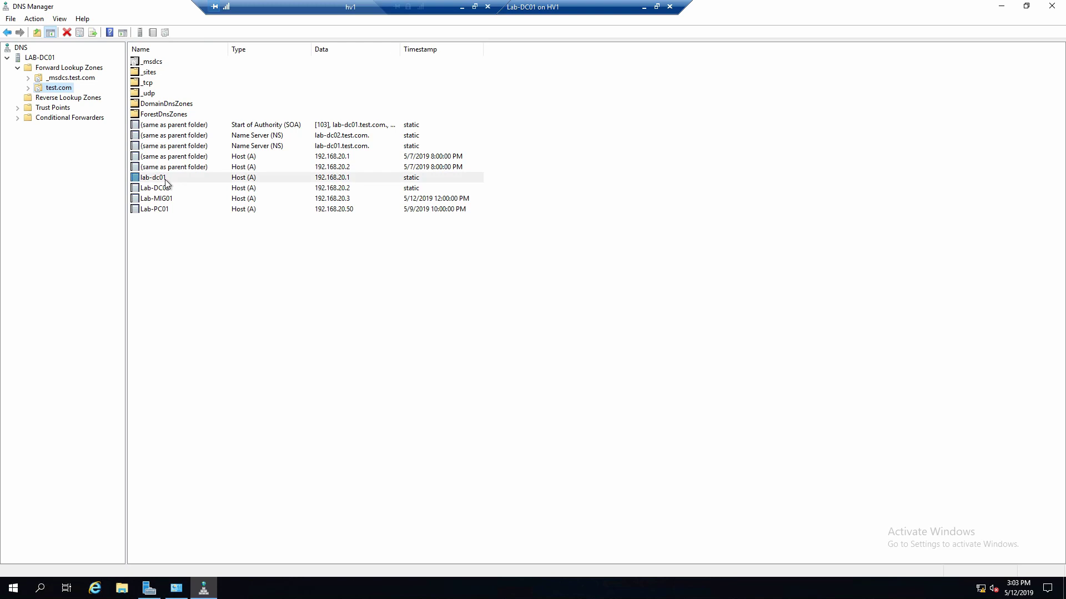
left_click(175, 189)
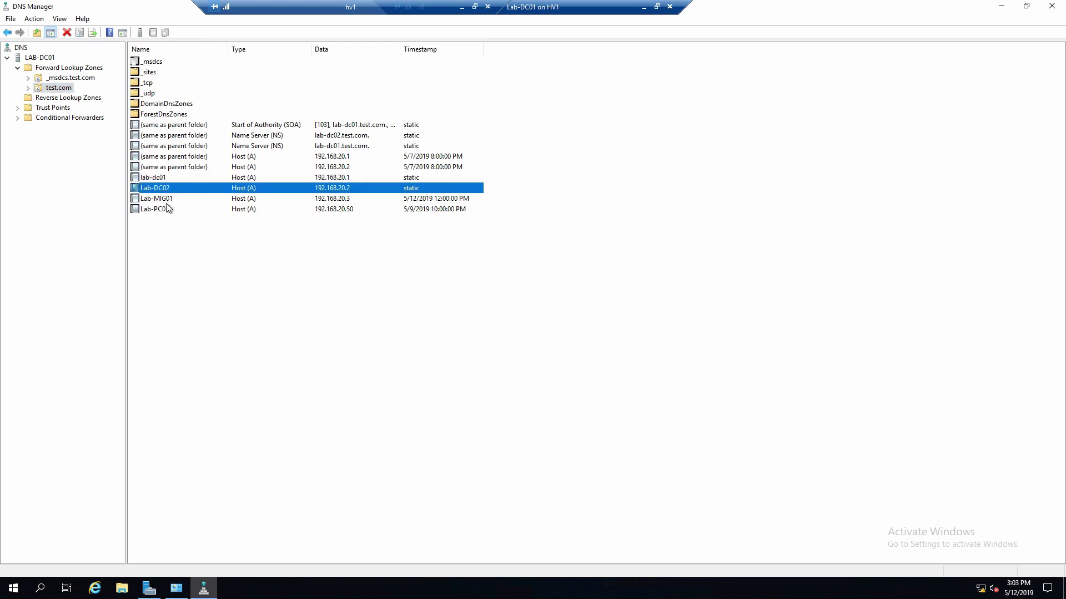
left_click_drag(157, 240, 172, 173)
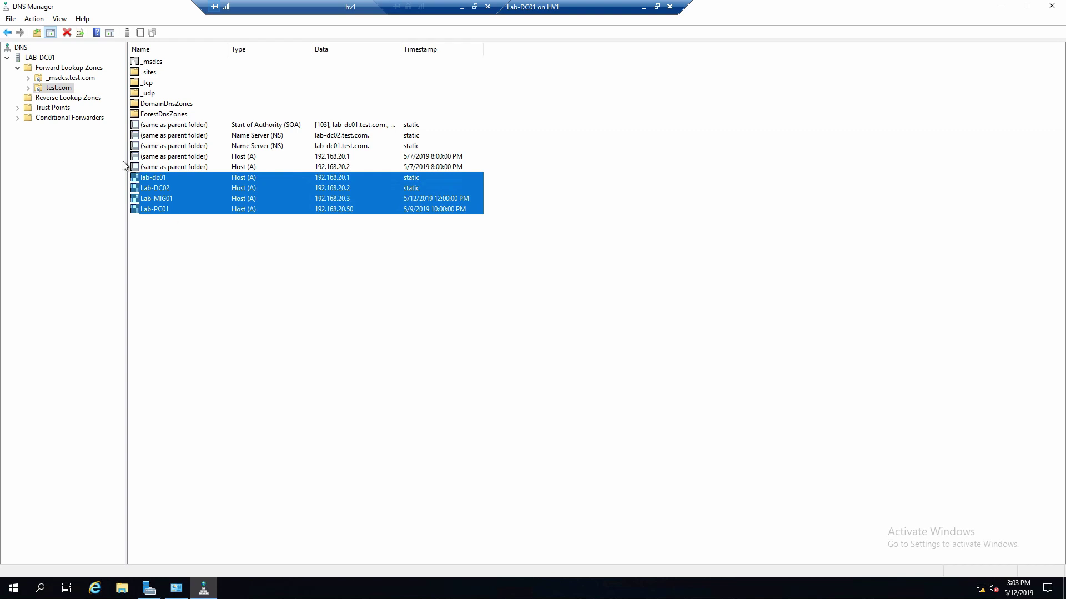
left_click(84, 99)
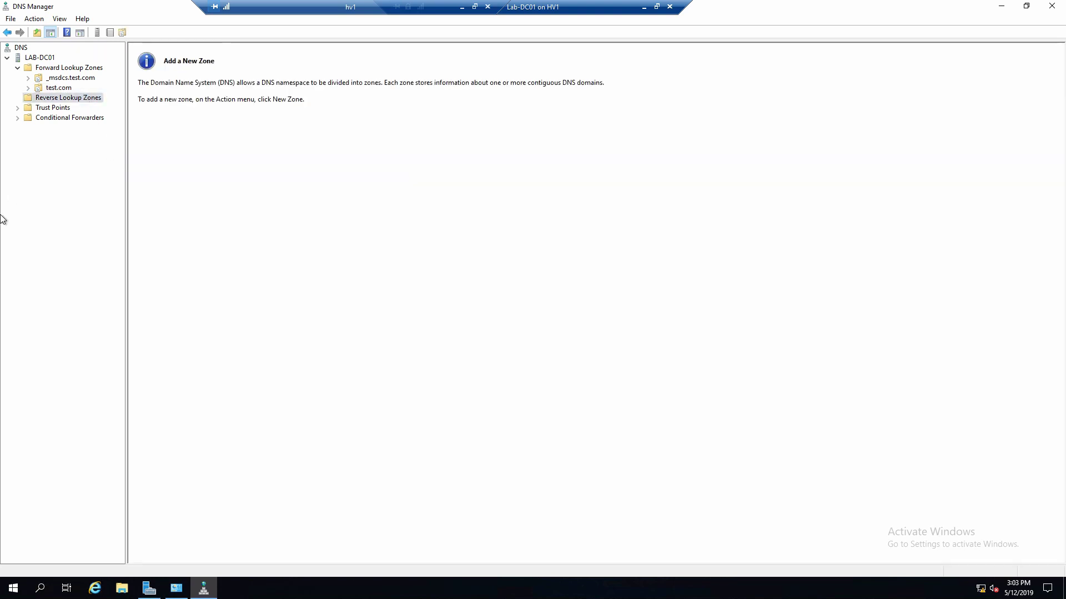
Create an AD-stored primary IPv4 reverse zone for network 192.168.20, domain-wide replication, secure updates only.
left_click(96, 98)
right_click(91, 99)
left_click(118, 104)
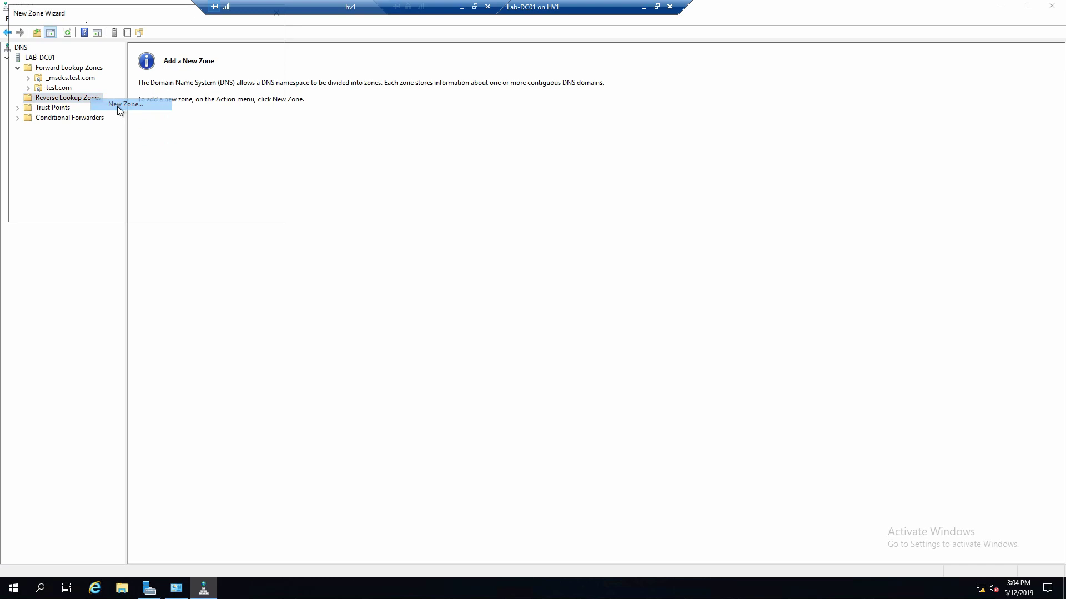
left_click_drag(135, 9, 183, 47)
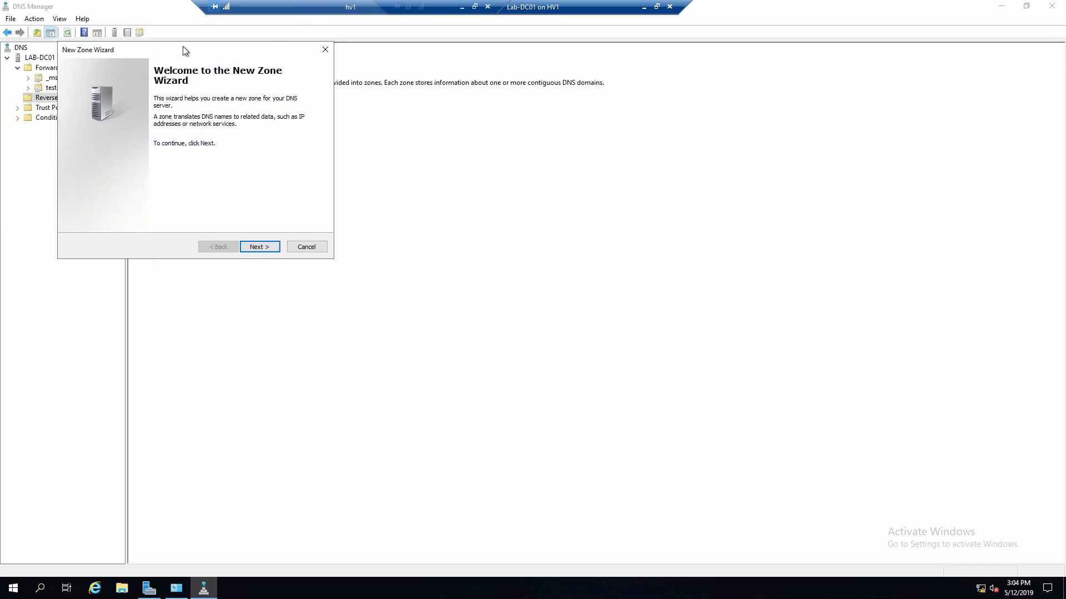
left_click(259, 246)
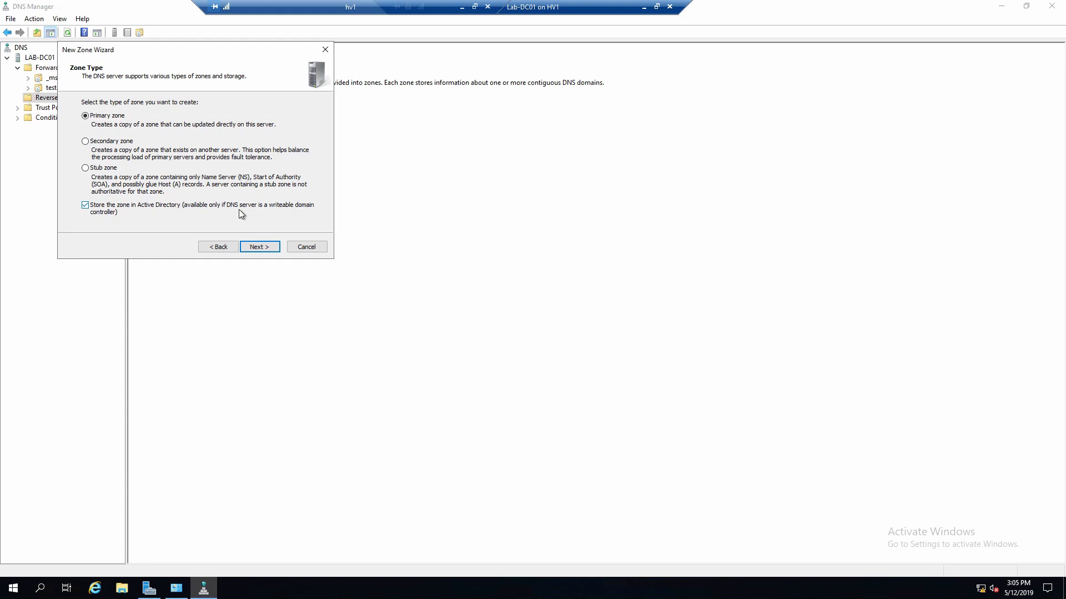
left_click(261, 248)
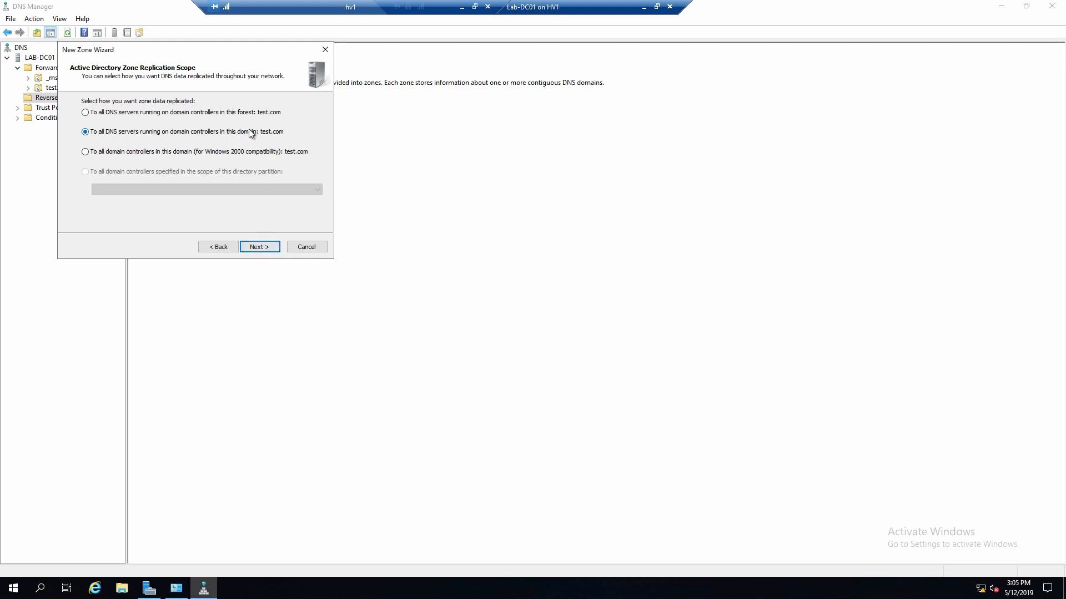
left_click(257, 247)
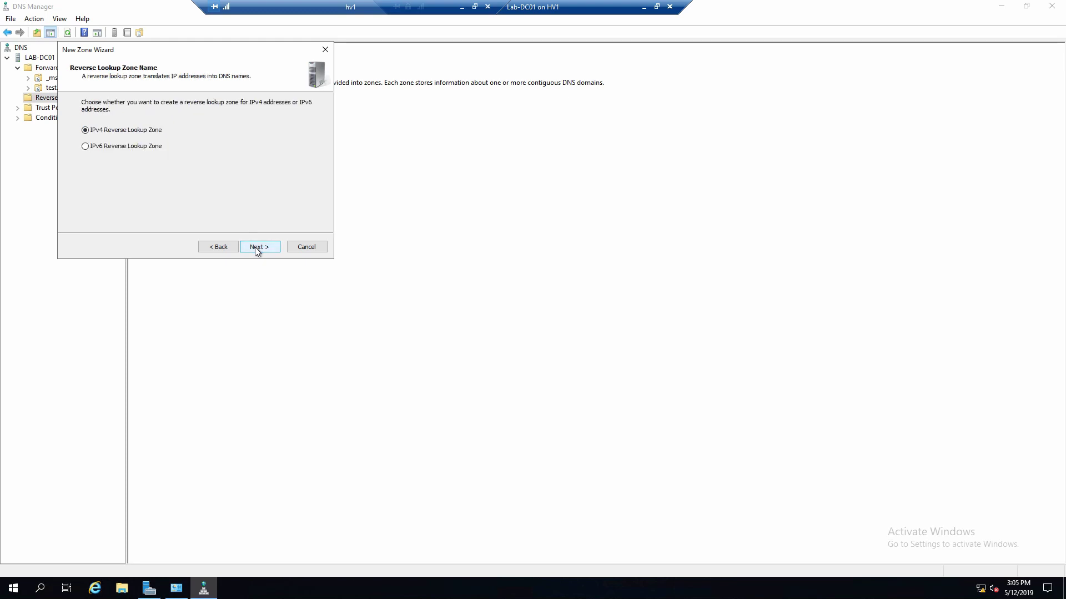
left_click(257, 247)
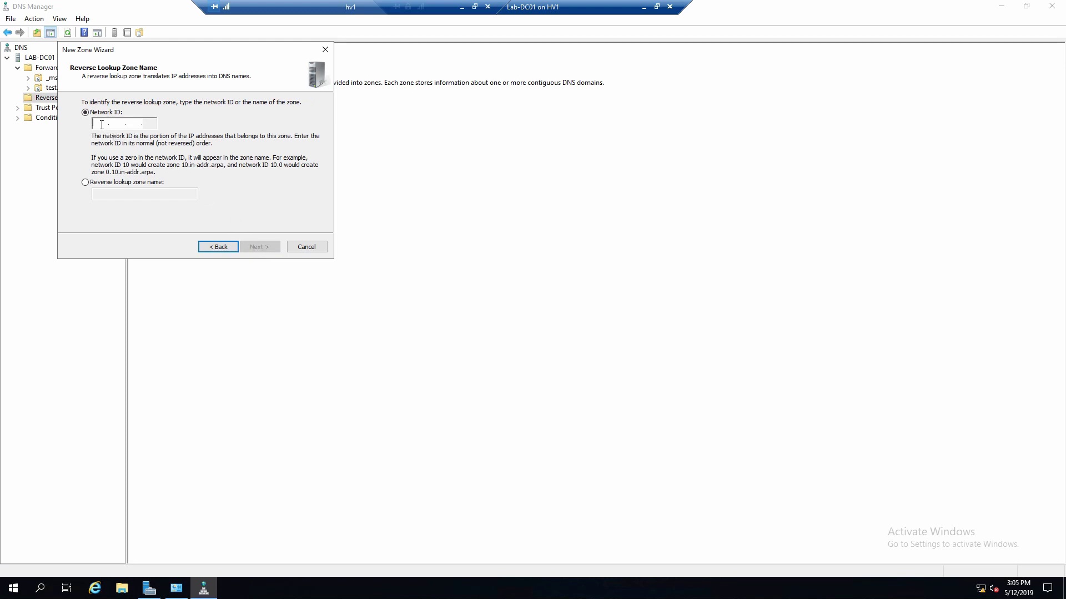
type("192 .")
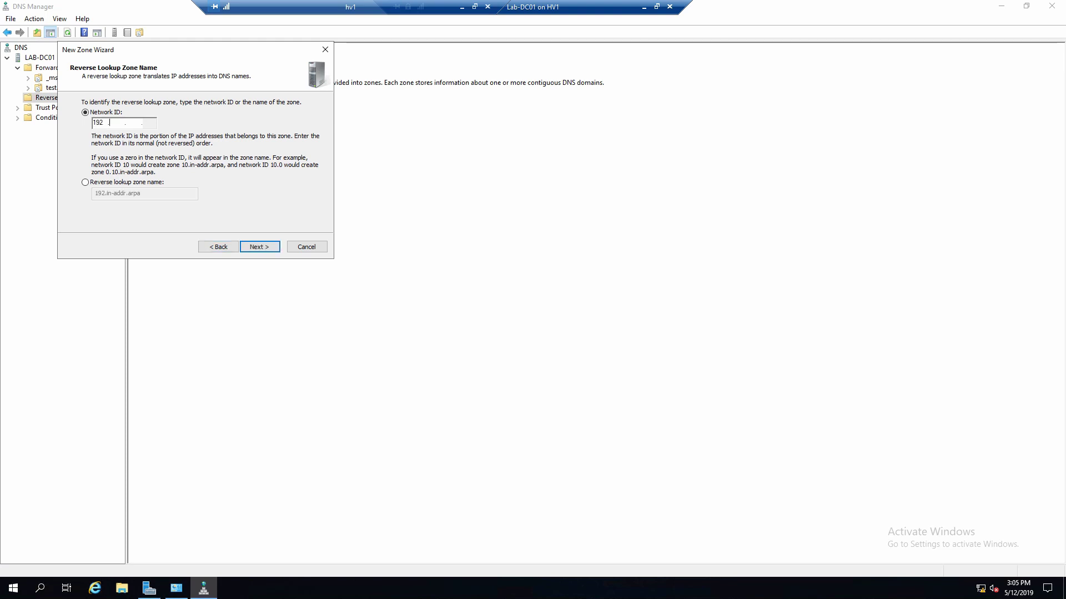
type("168 .20")
left_click(258, 248)
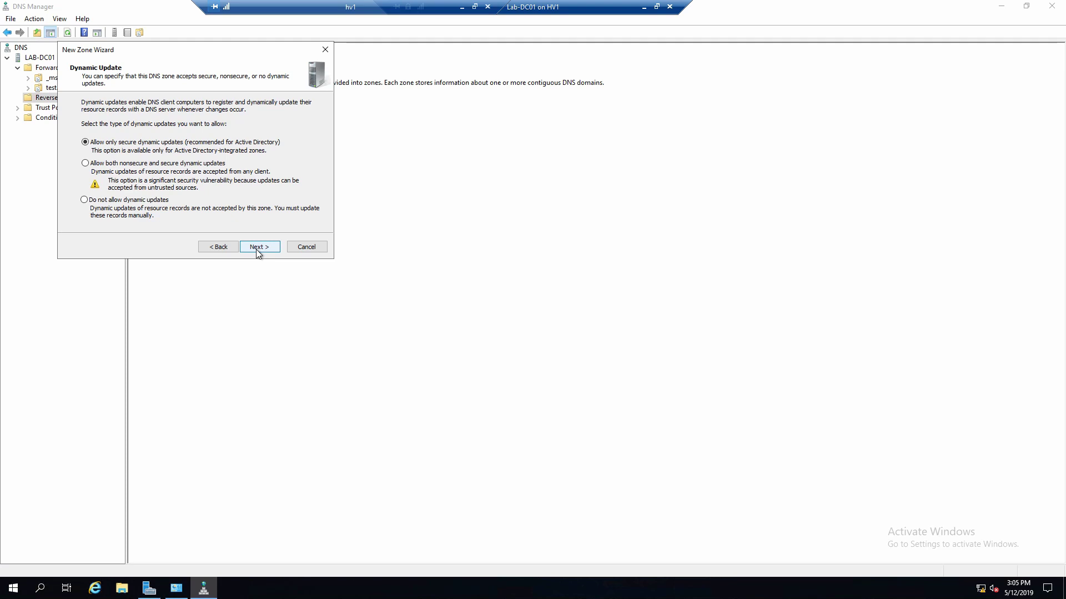
left_click(258, 248)
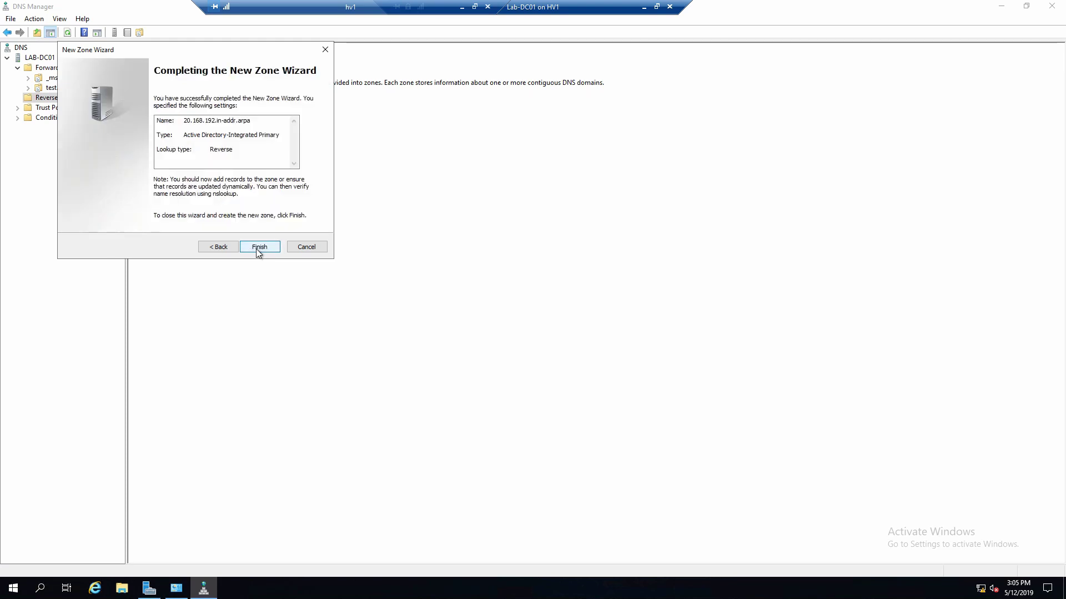
left_click(257, 249)
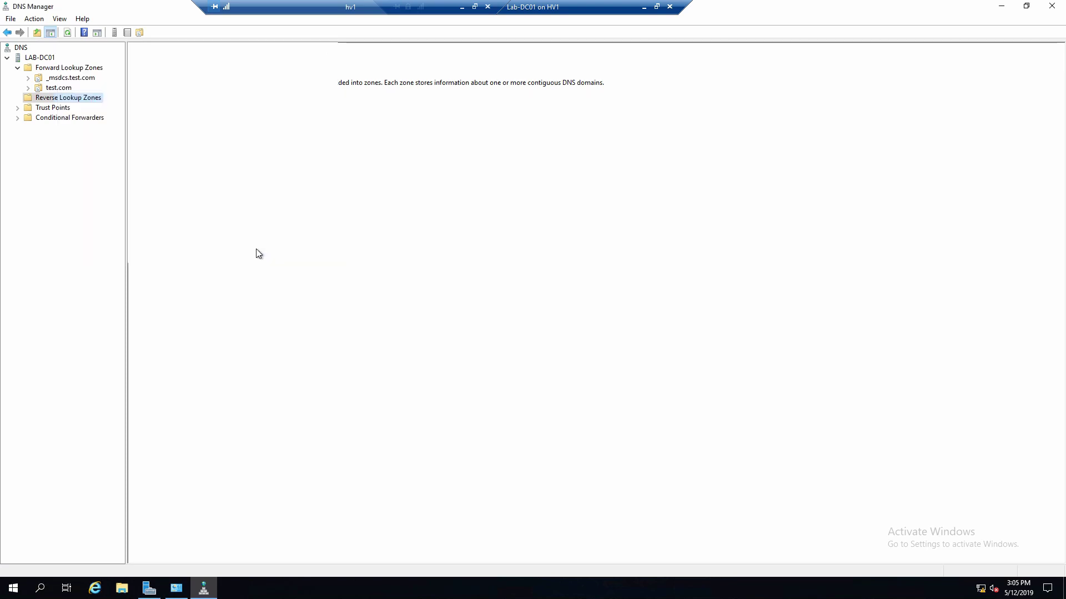
Expand Reverse Lookup Zones and view the 20.168.192.in-addr.arpa zone's SOA and NS records.
left_click(17, 99)
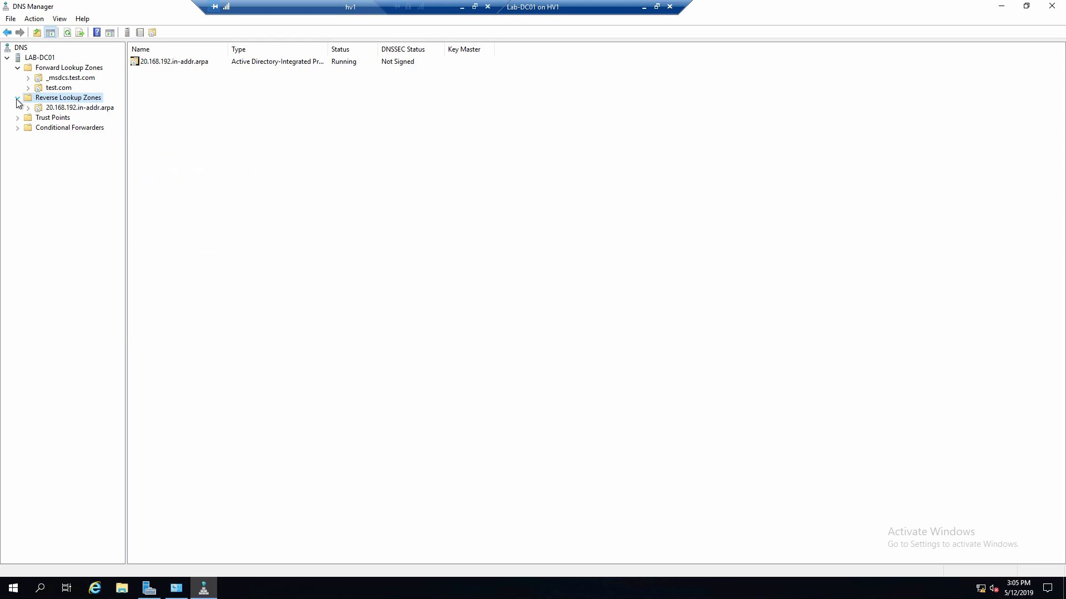
left_click(87, 109)
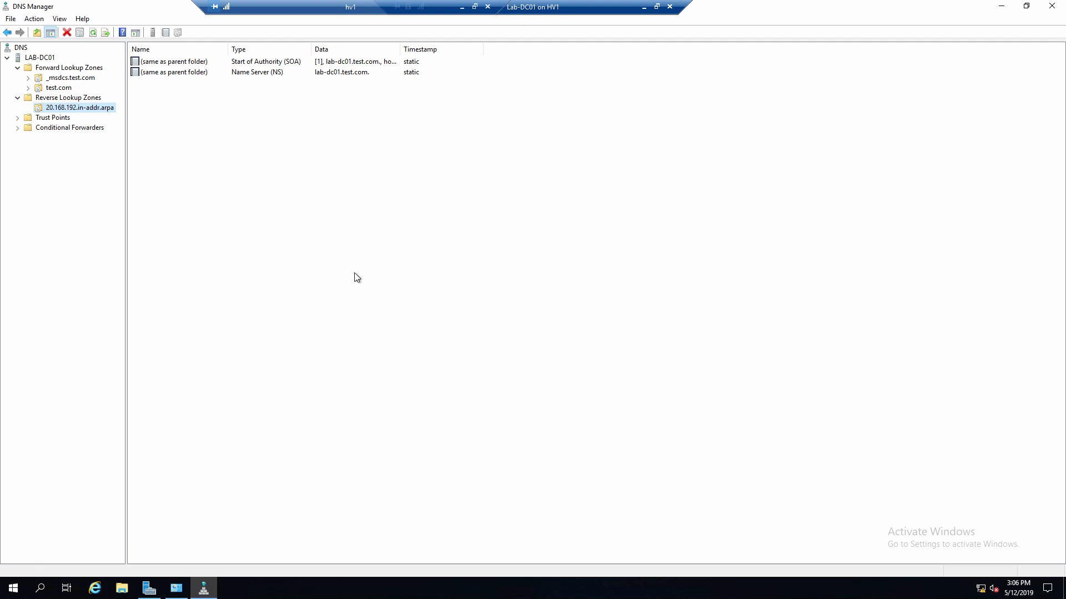
Run 'ipconfig /registerdns' in an administrator PowerShell window, then return to DNS Manager.
right_click(3, 594)
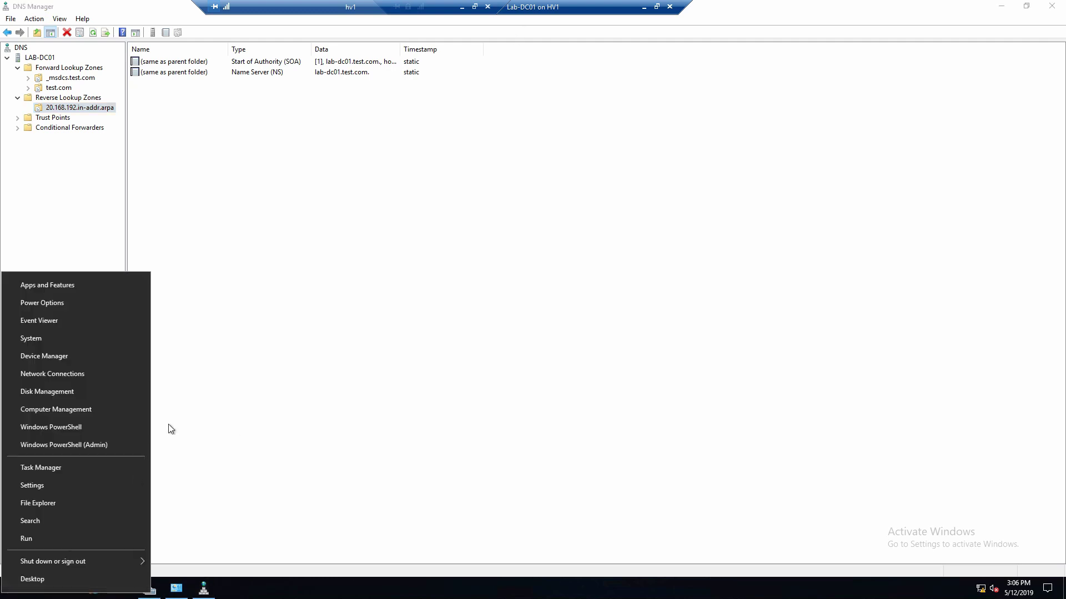
left_click(118, 445)
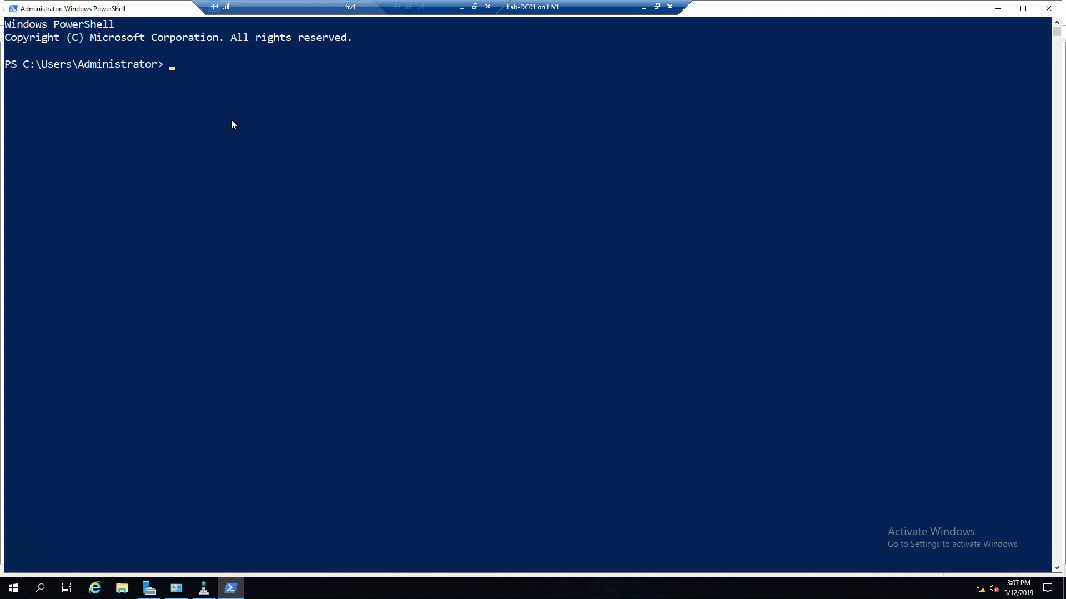
type("ipconfig /registerdns")
key("Return")
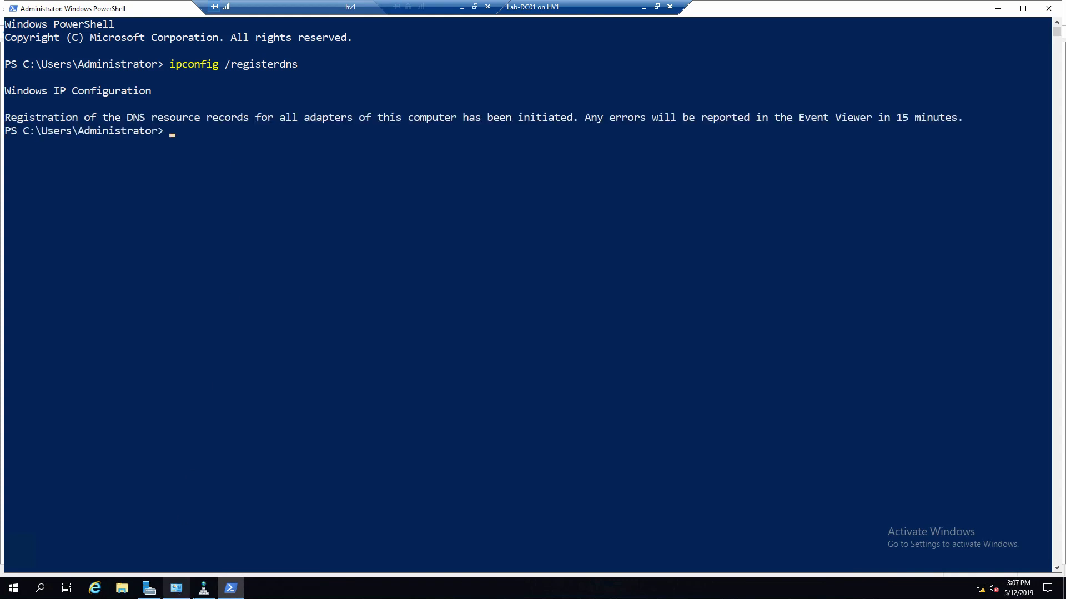
left_click(203, 590)
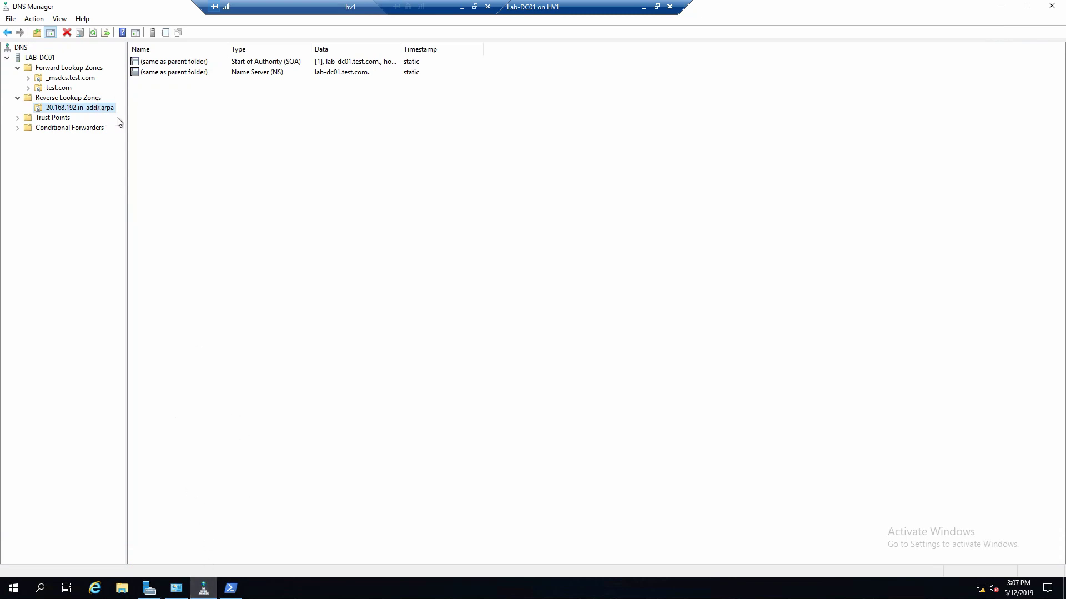
Refresh the reverse zone and check the new PTR record 192.168.20.1 pointing to Lab-DC01.test.com.
key("F5")
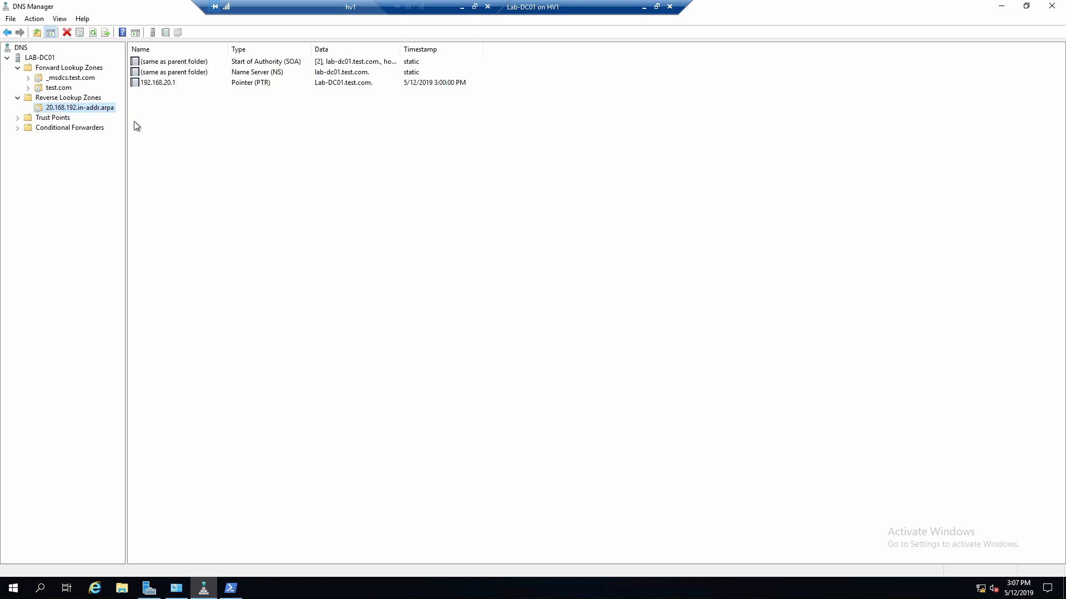
left_click(173, 85)
left_click(234, 118)
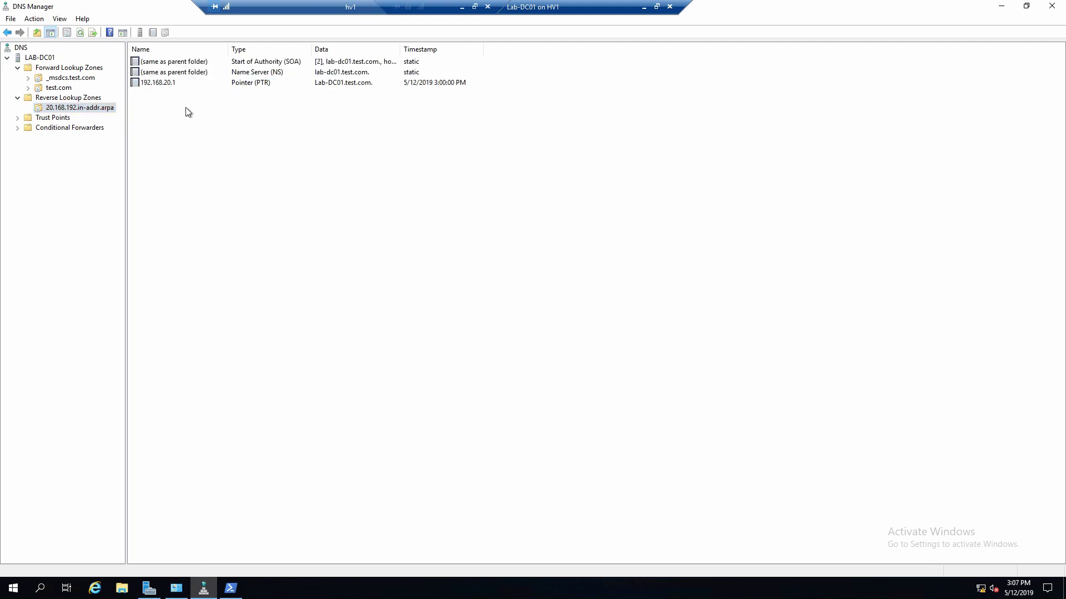